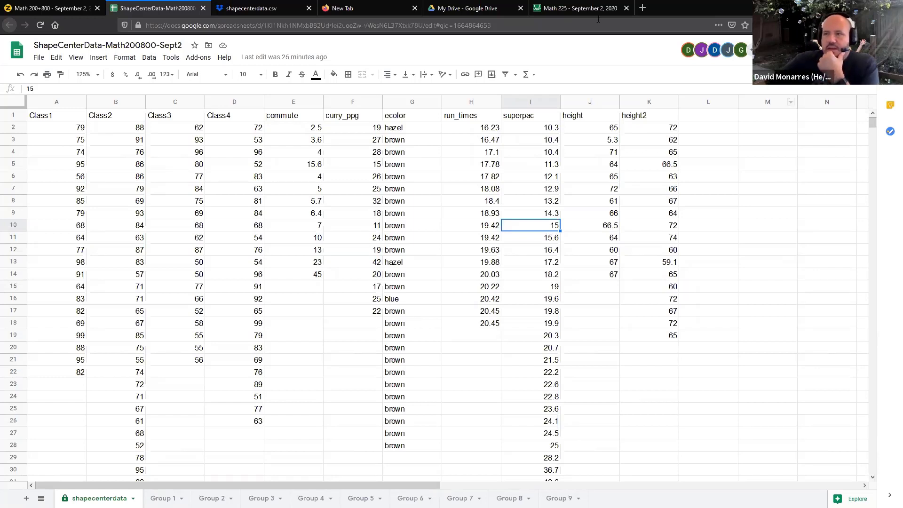
Switch to the Ziteboard whiteboard and review the Class 4 test scores, frequency table and hand-drawn histogram.
left_click(225, 117)
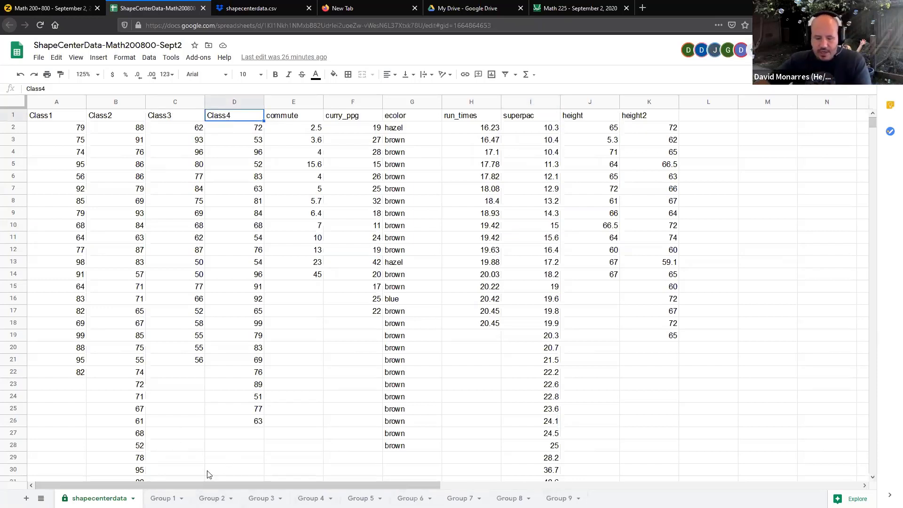
key("alt")
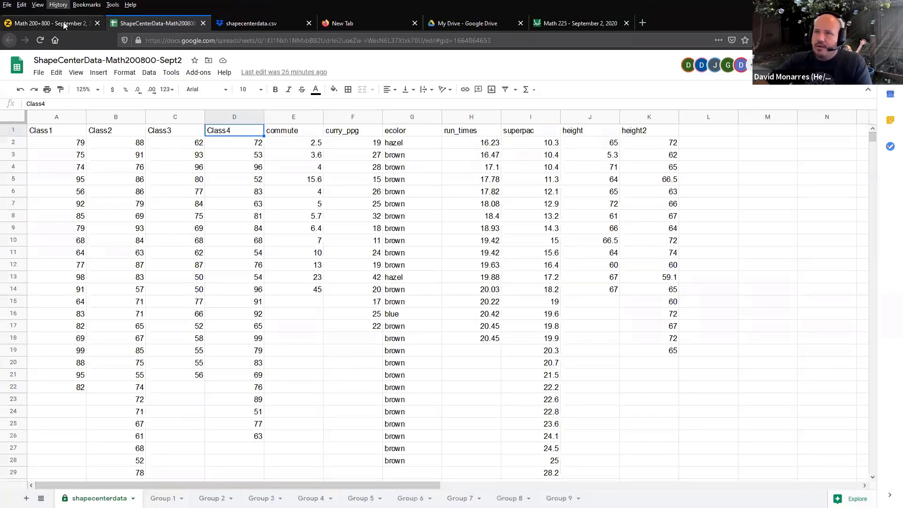
left_click(63, 22)
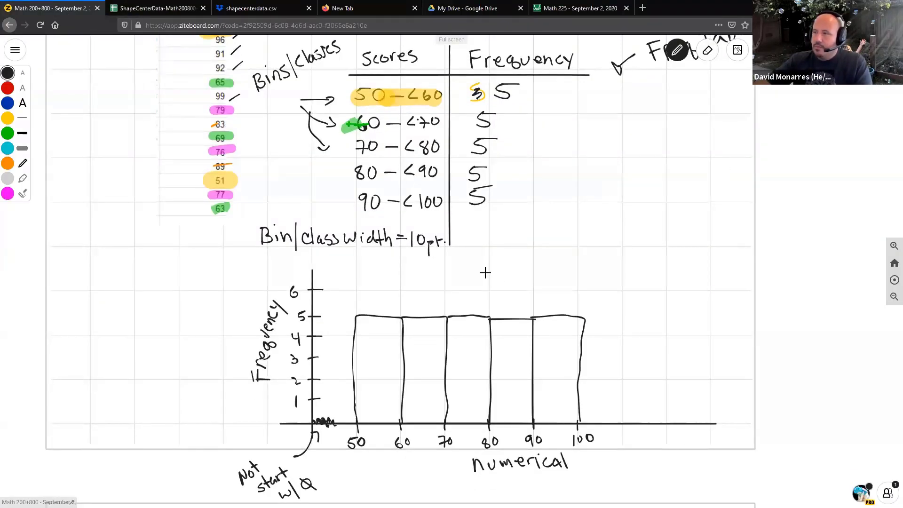
scroll(538, 240, "down", 5)
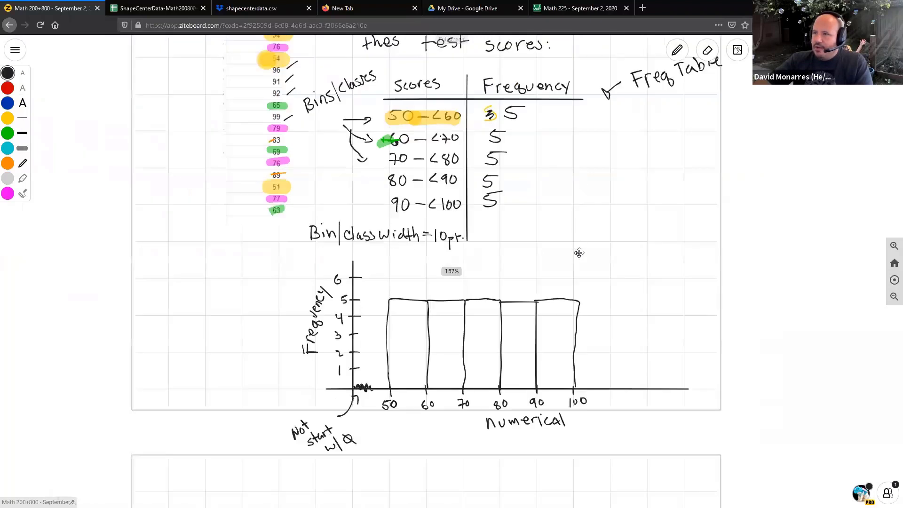
left_click_drag(588, 305, 578, 364)
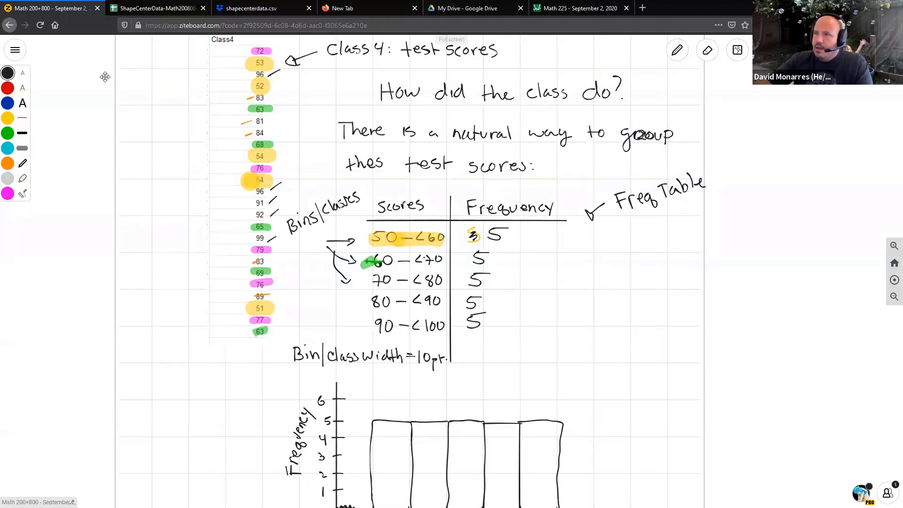
Return to the ShapeCenterData spreadsheet in Google Sheets and insert a chart from the Class4 scores in D1:D26.
left_click(130, 12)
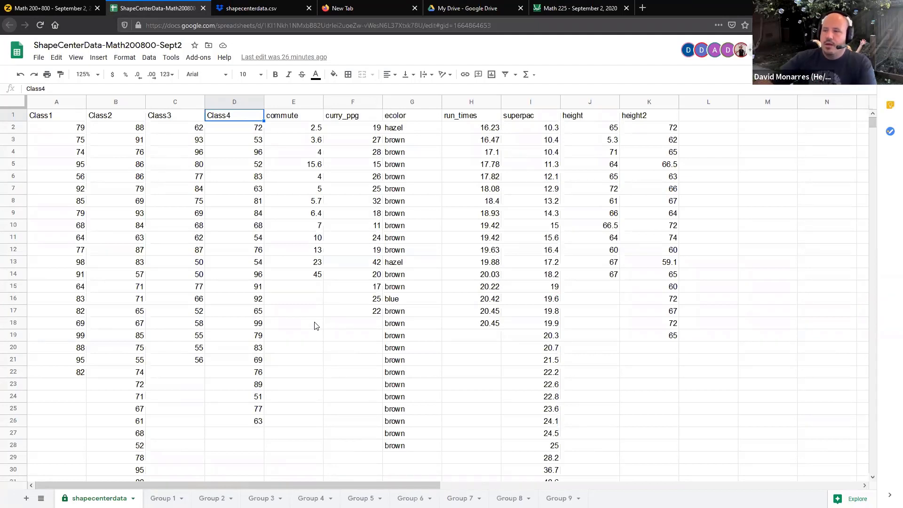
left_click(225, 135)
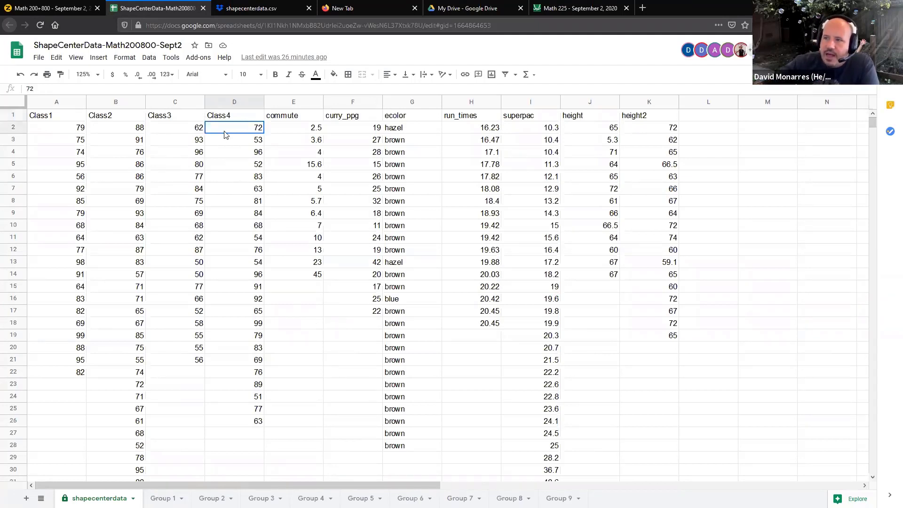
left_click(230, 116)
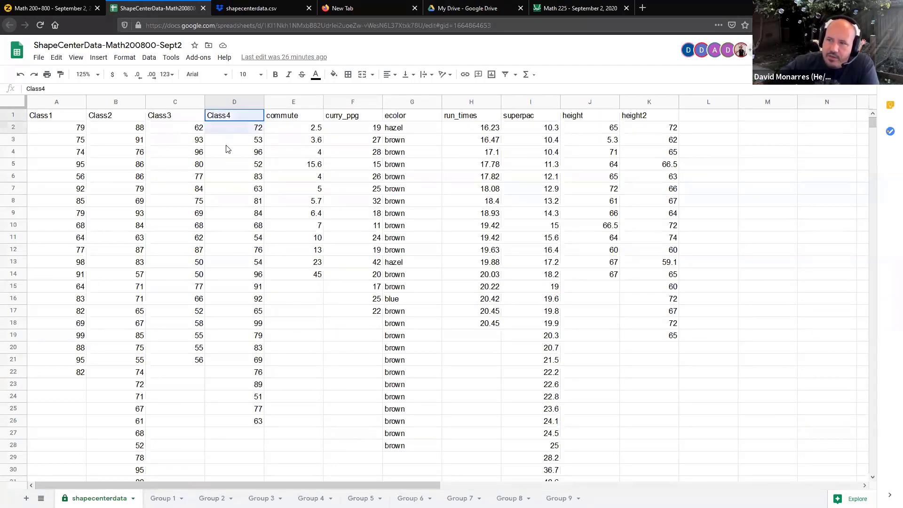
left_click_drag(225, 148, 228, 422)
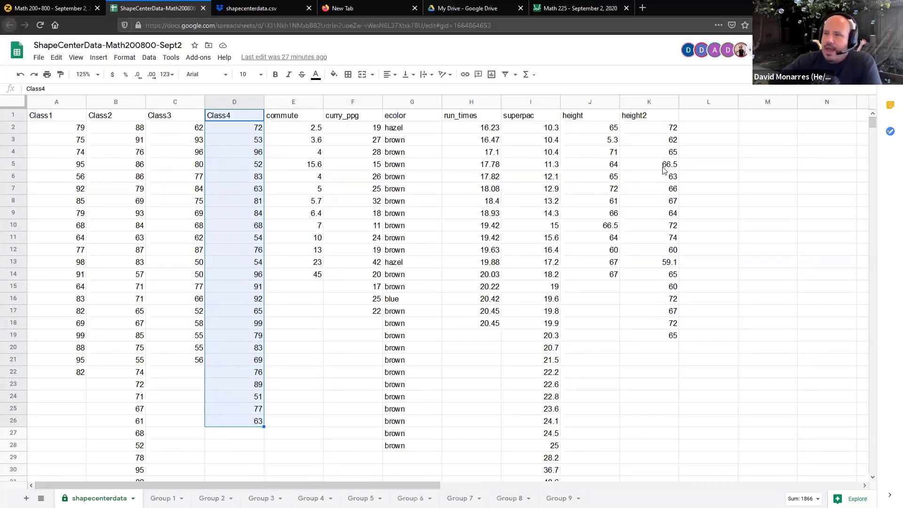
left_click(491, 76)
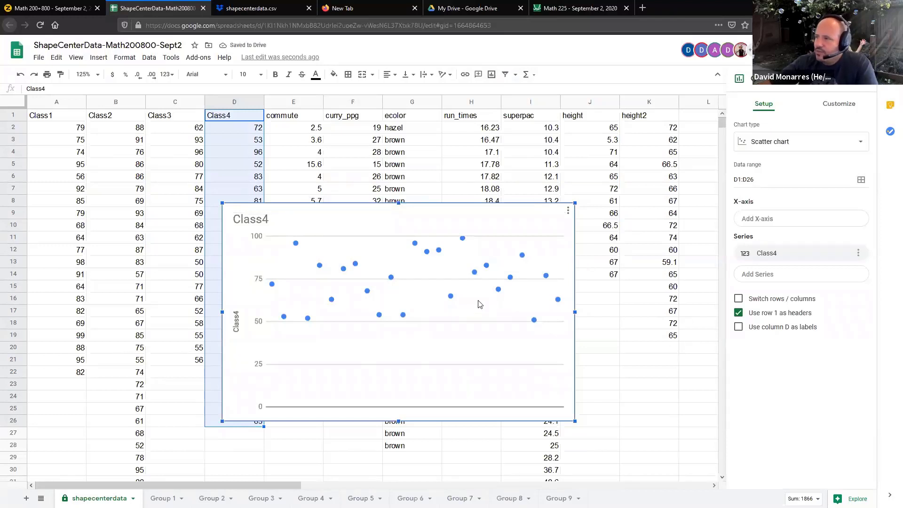
Change the chart type to a histogram and assign Class4 as its X-axis.
left_click(763, 148)
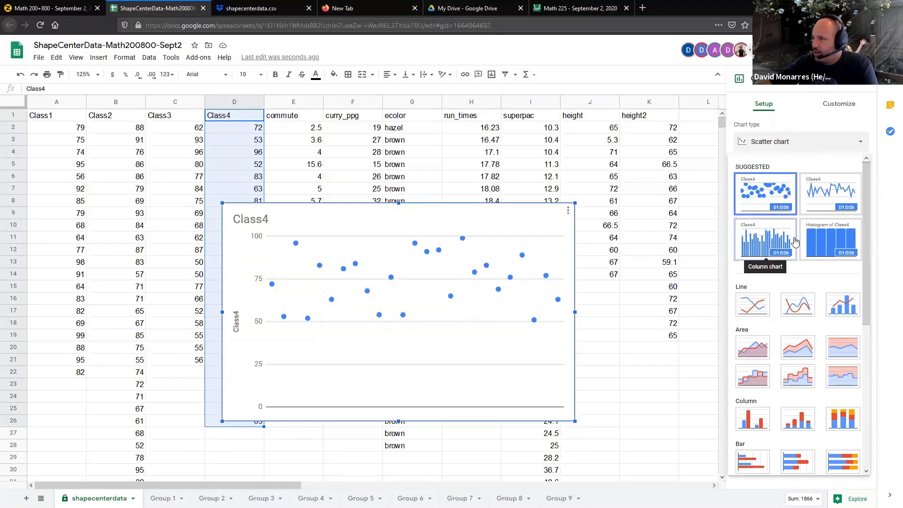
left_click(822, 248)
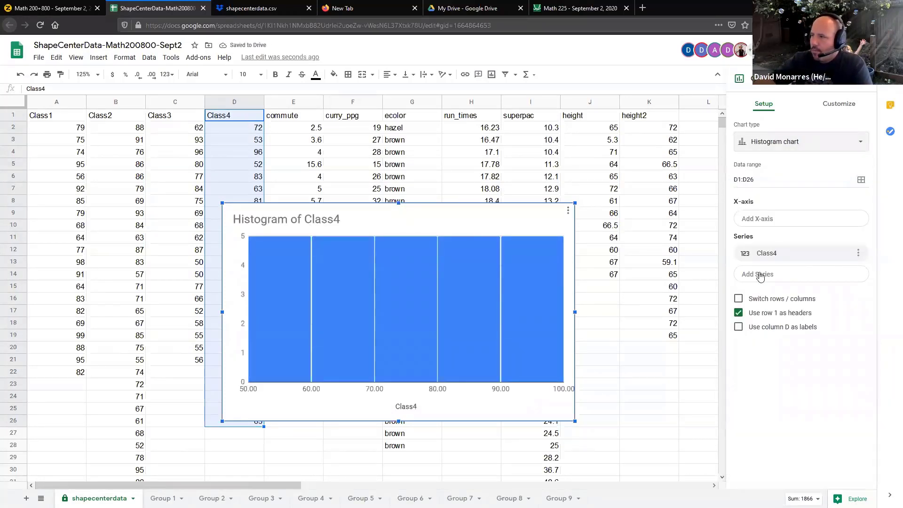
left_click(758, 222)
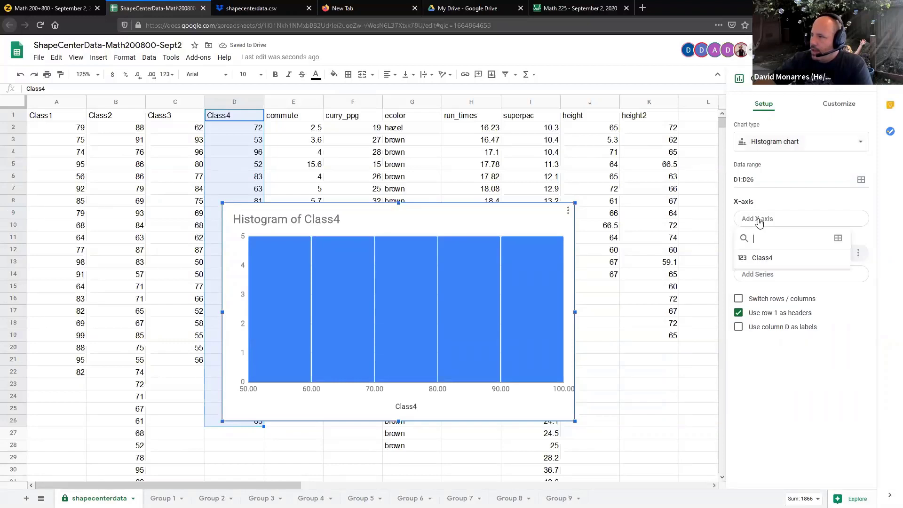
left_click(764, 258)
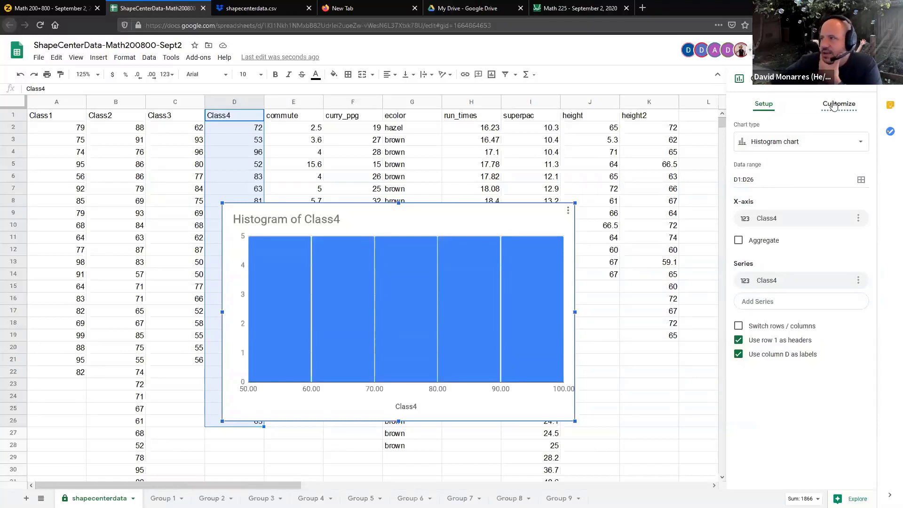
Set the minimum of the histogram's horizontal axis to 50.
left_click(834, 107)
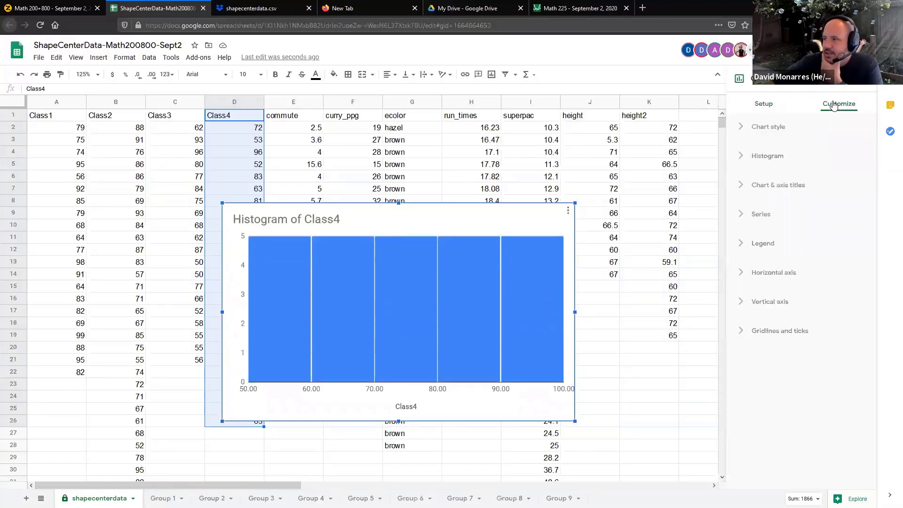
left_click(780, 275)
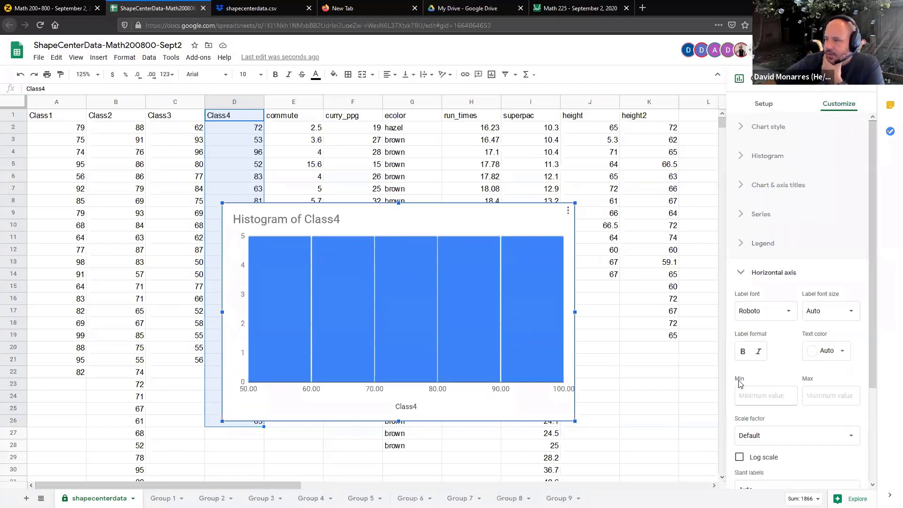
left_click(750, 394)
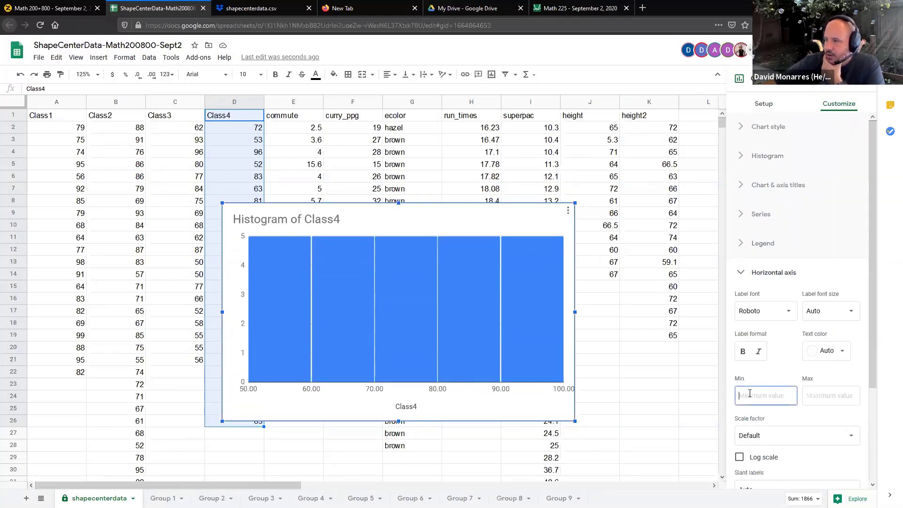
type("50")
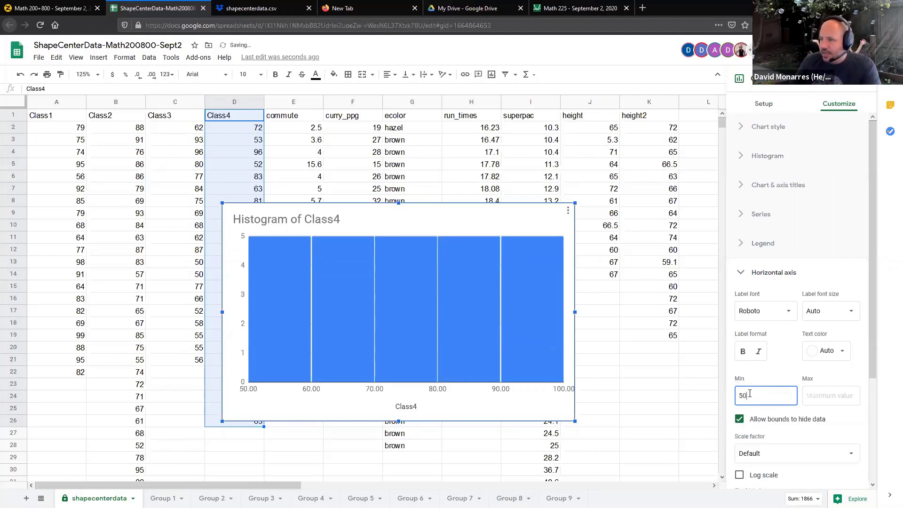
double_click(750, 394)
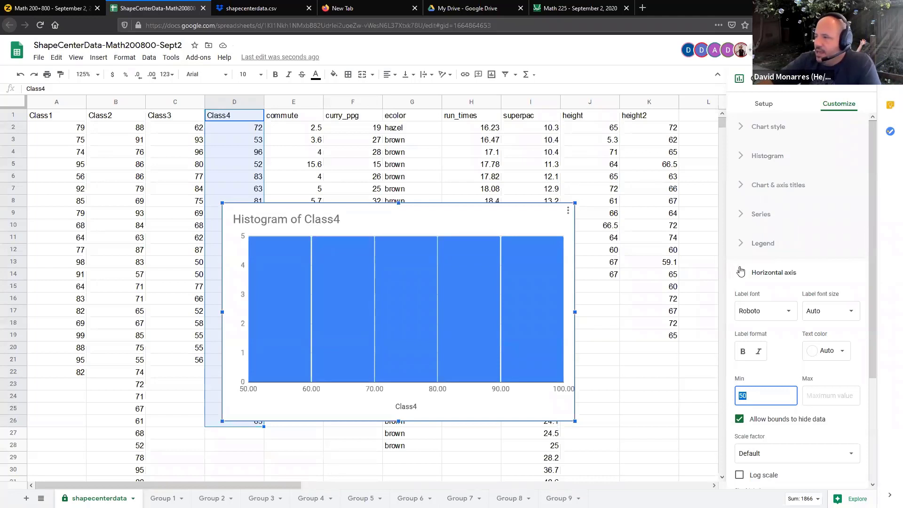
Set the bucket size of the Class4 histogram to 50.
left_click(762, 159)
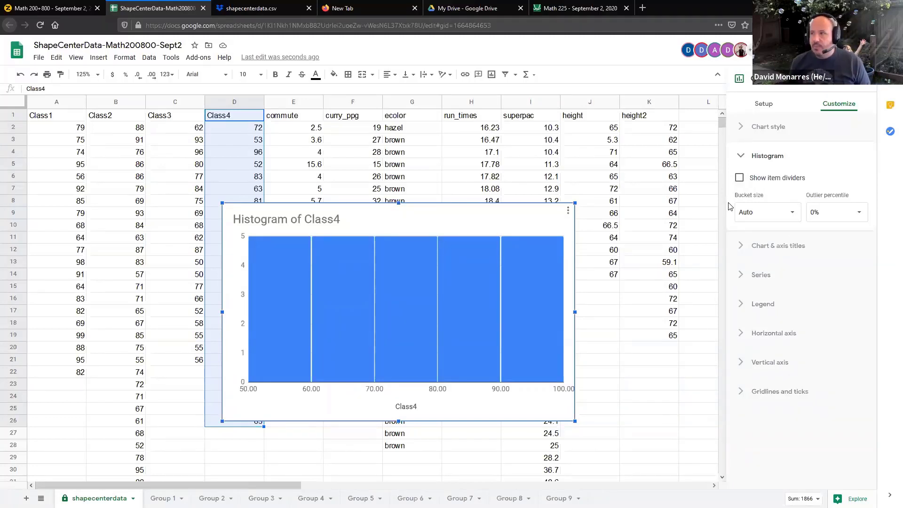
left_click(751, 213)
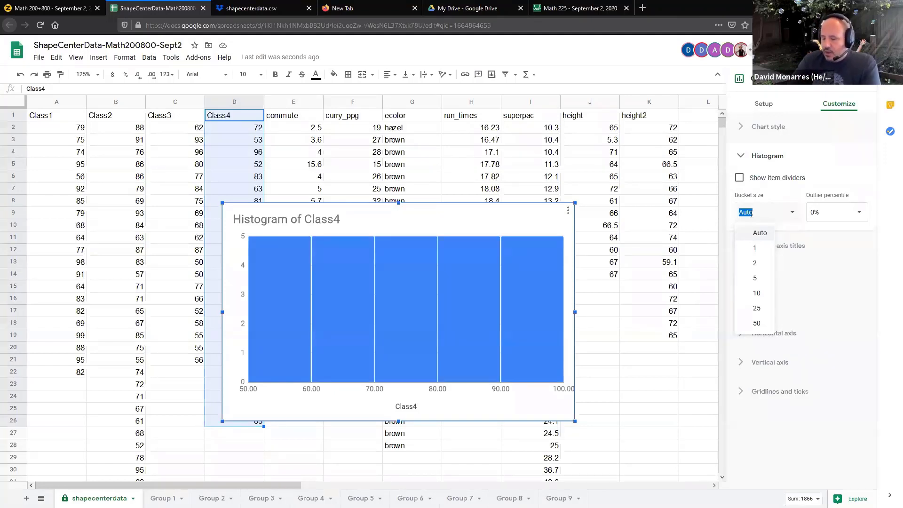
type("50")
key("Return")
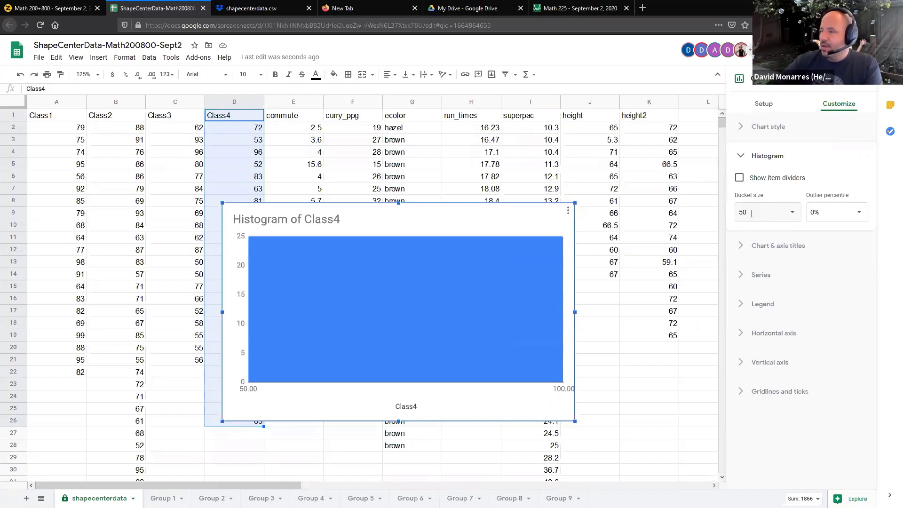
Reduce the histogram's bucket size to 2.
left_click(751, 213)
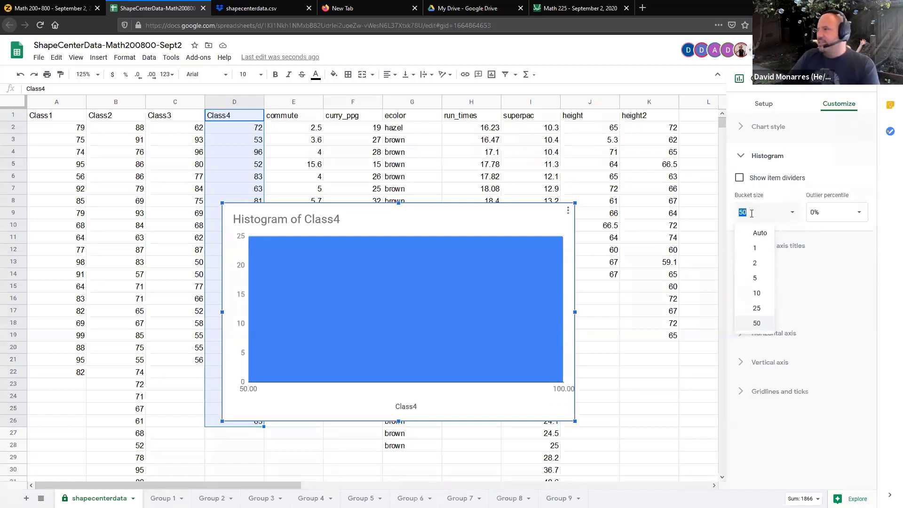
type("2")
key("Tab")
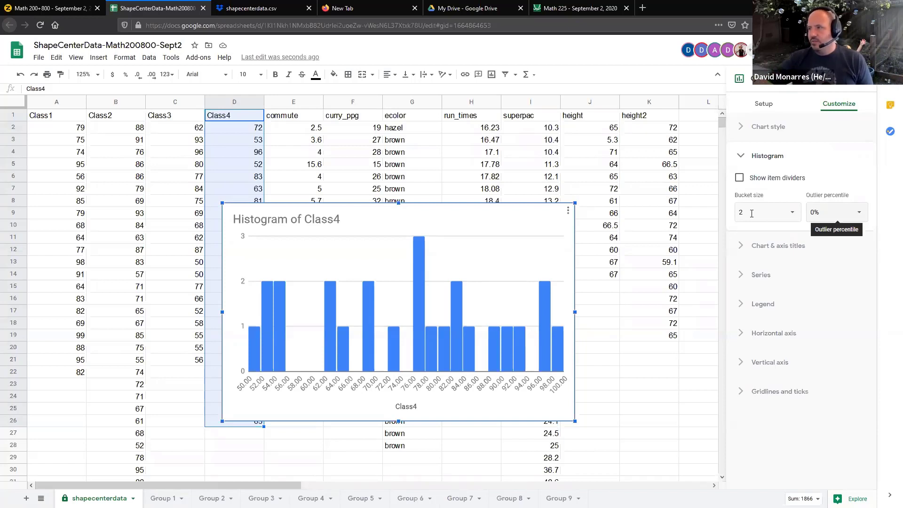
Change the histogram's bucket size to 5.
left_click(752, 213)
type("5")
key("Return")
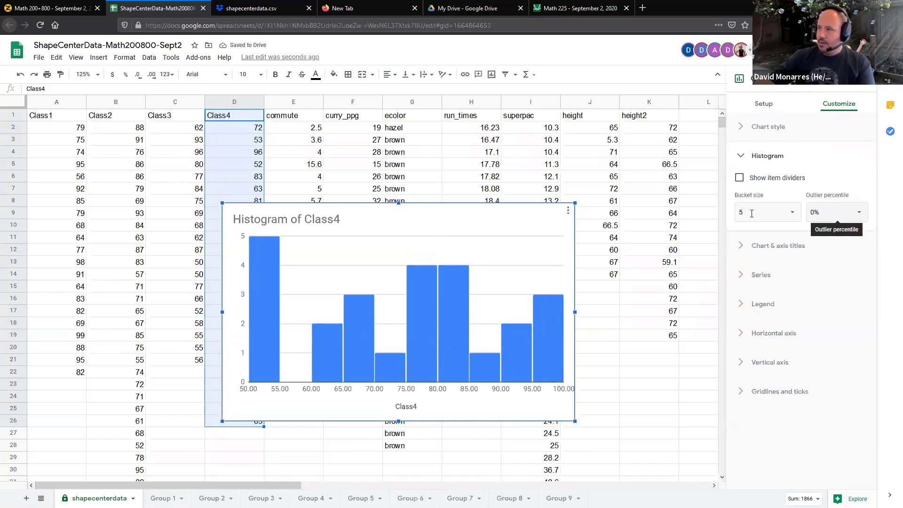
Set the histogram's bucket size to 10 to match the whiteboard's 10-point class width.
left_click(751, 214)
type("10")
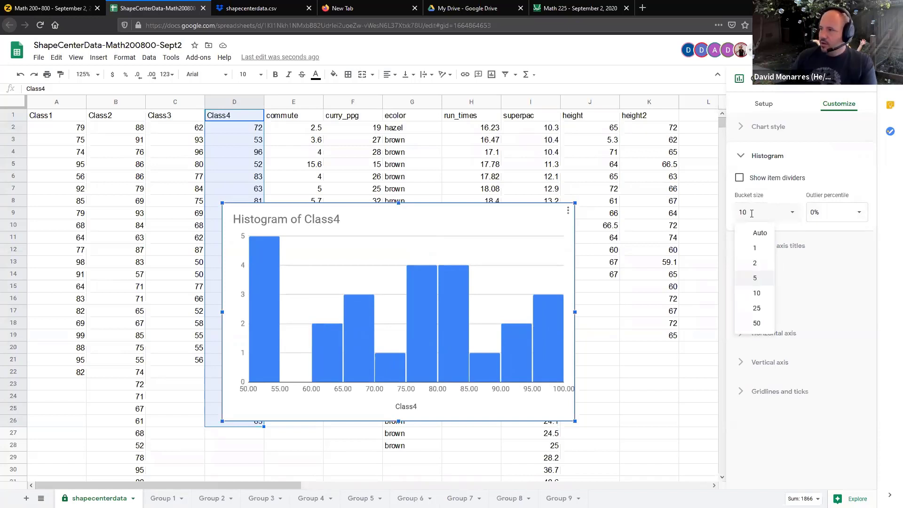
key("Return")
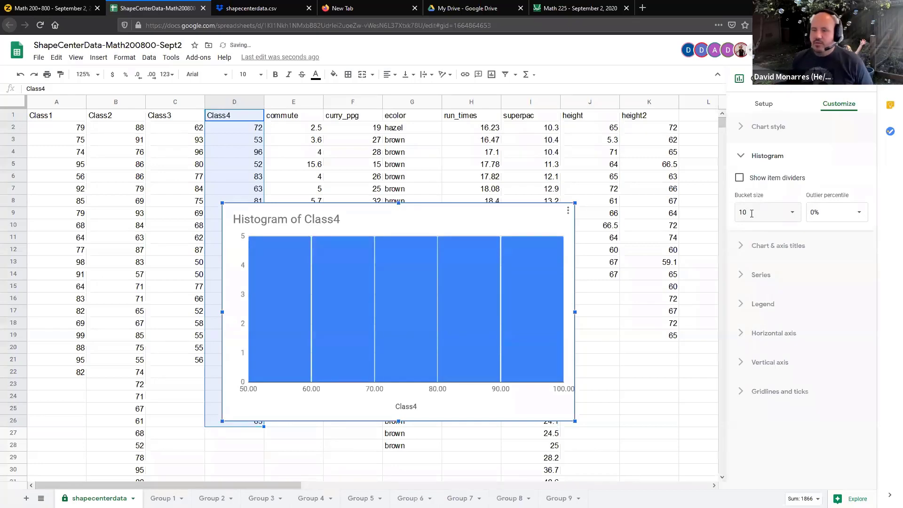